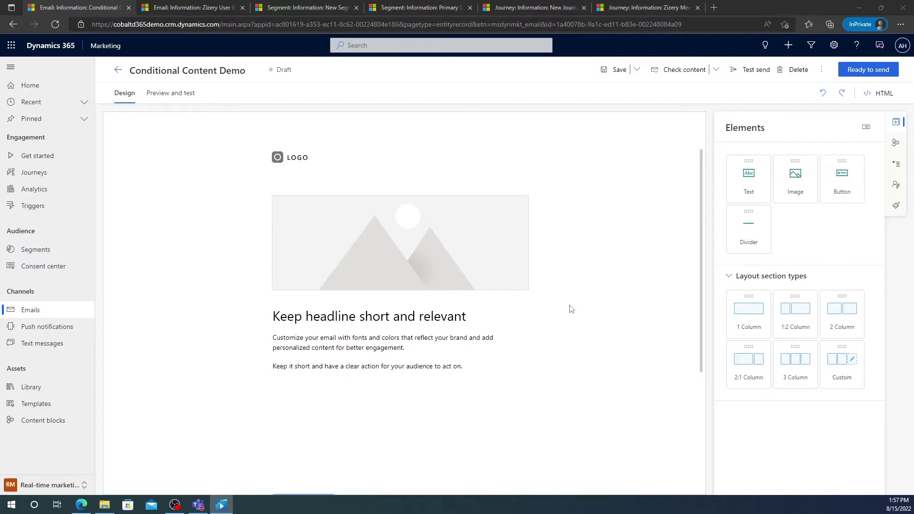
Make the image-and-text section conditional content and start a new condition named 'New York'.
click(541, 311)
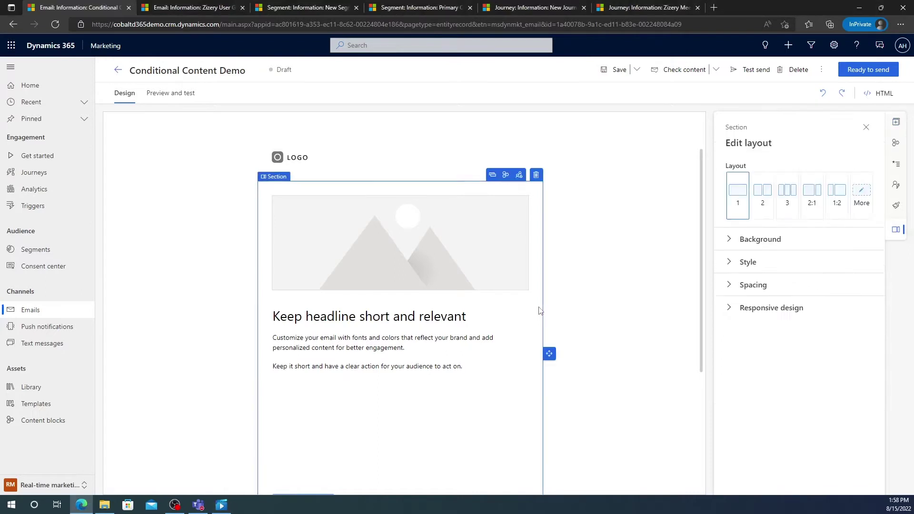
click(519, 176)
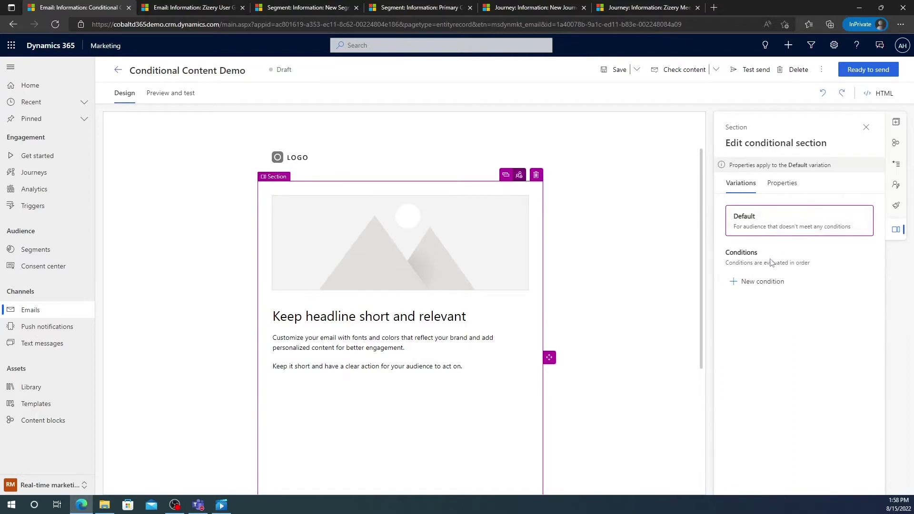
click(753, 284)
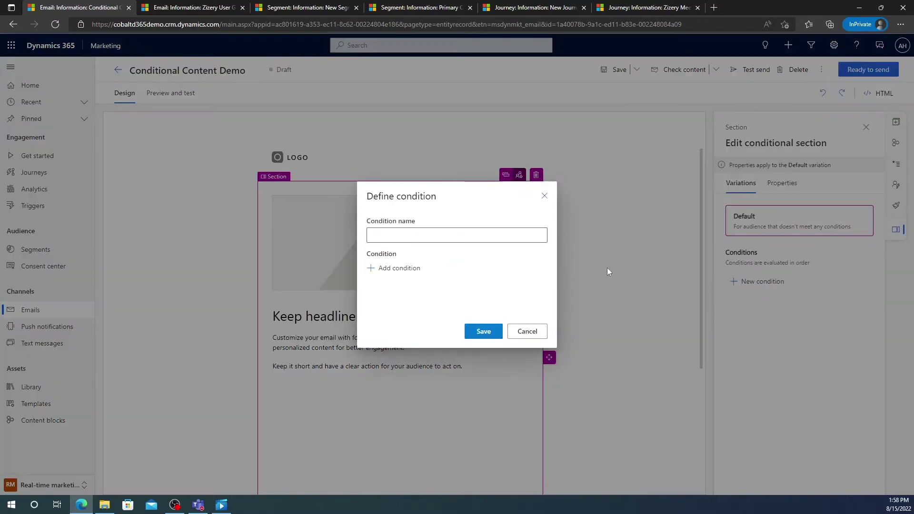
click(518, 236)
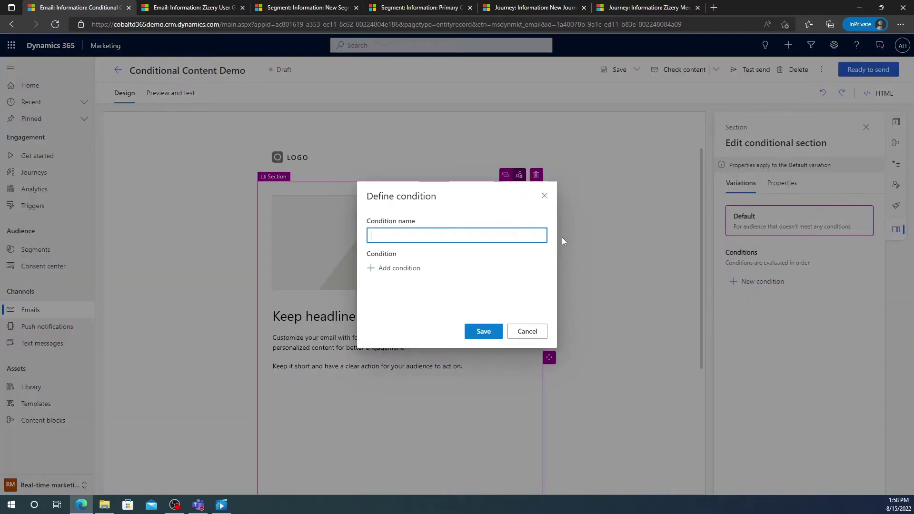
text(New York)
Add the rule Contact > Address 1: City equals 'New York' and save the condition.
click(371, 267)
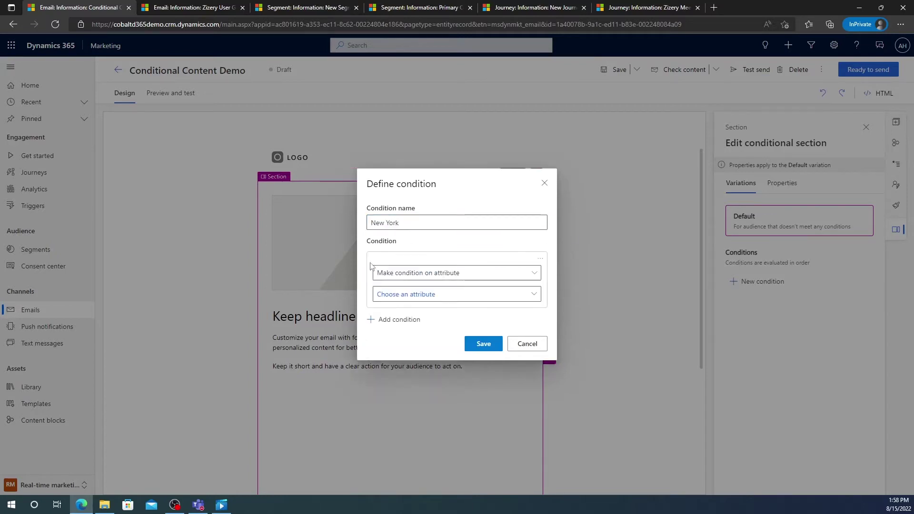
click(539, 273)
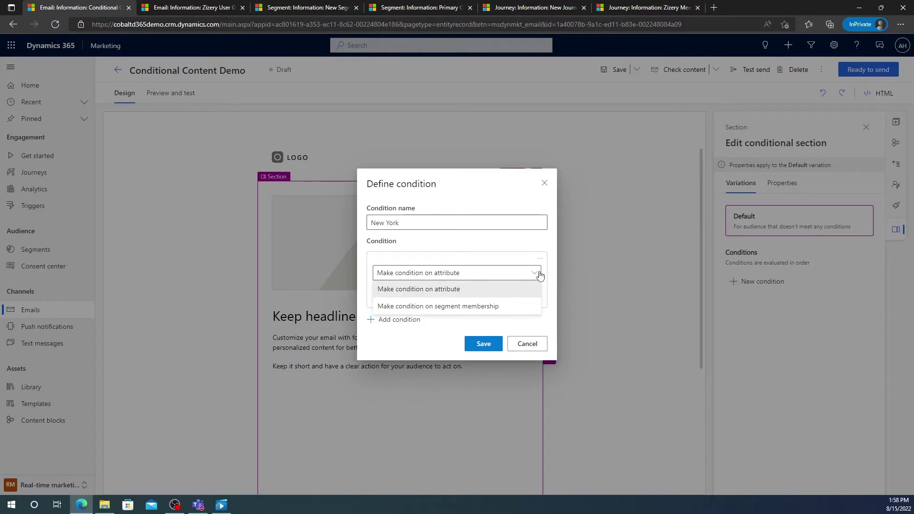
click(541, 275)
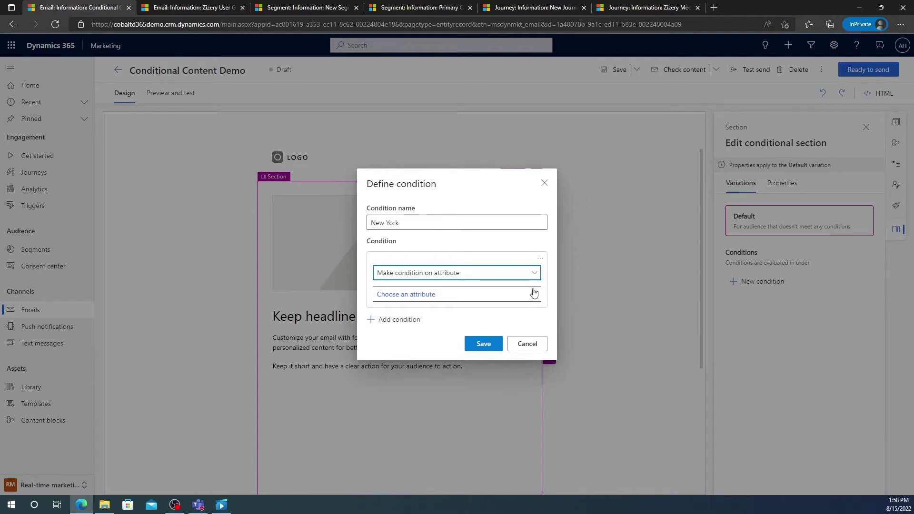
click(533, 294)
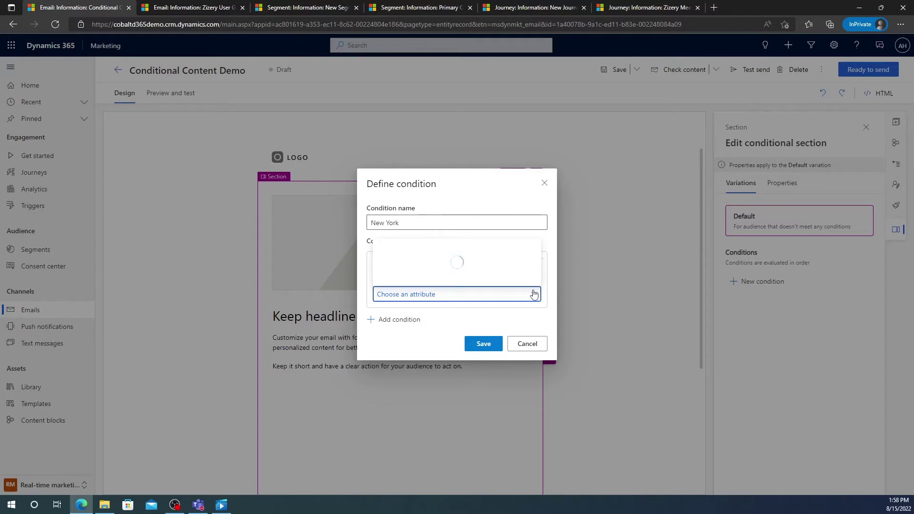
click(396, 139)
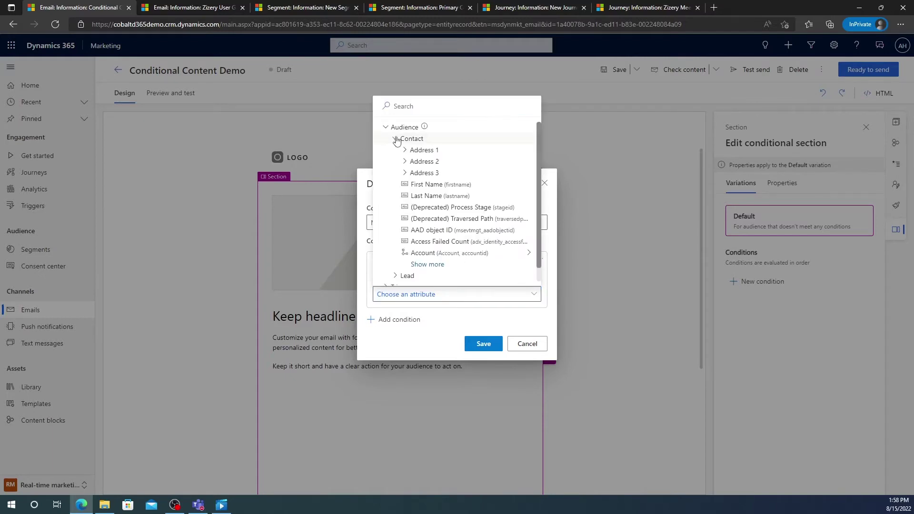
click(405, 150)
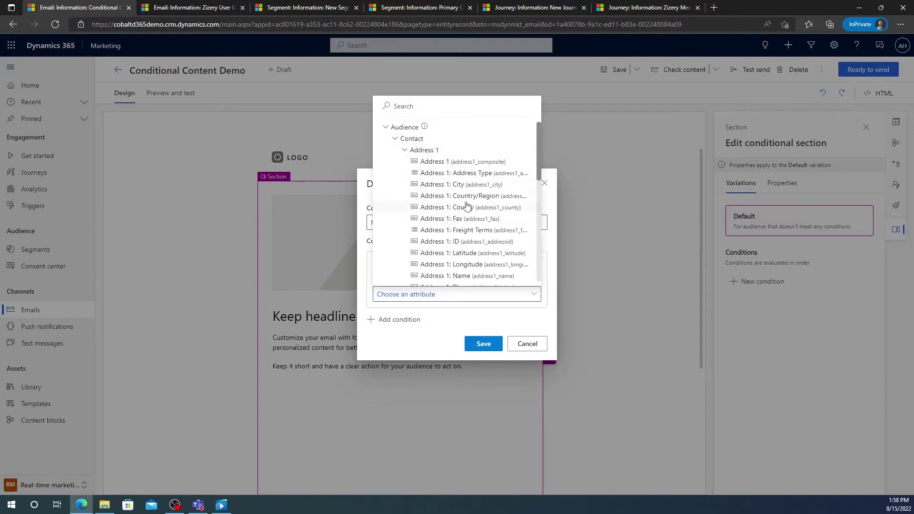
click(458, 185)
click(429, 323)
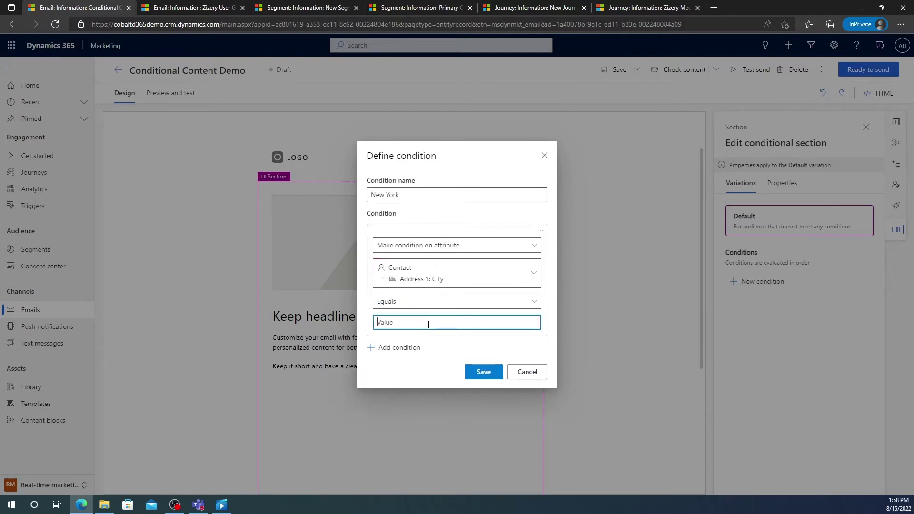
text(New York)
click(484, 372)
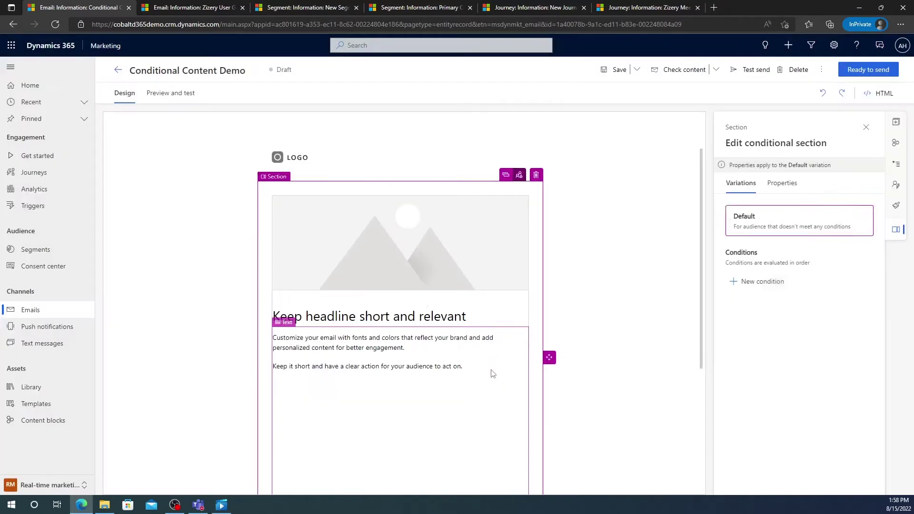
click(307, 7)
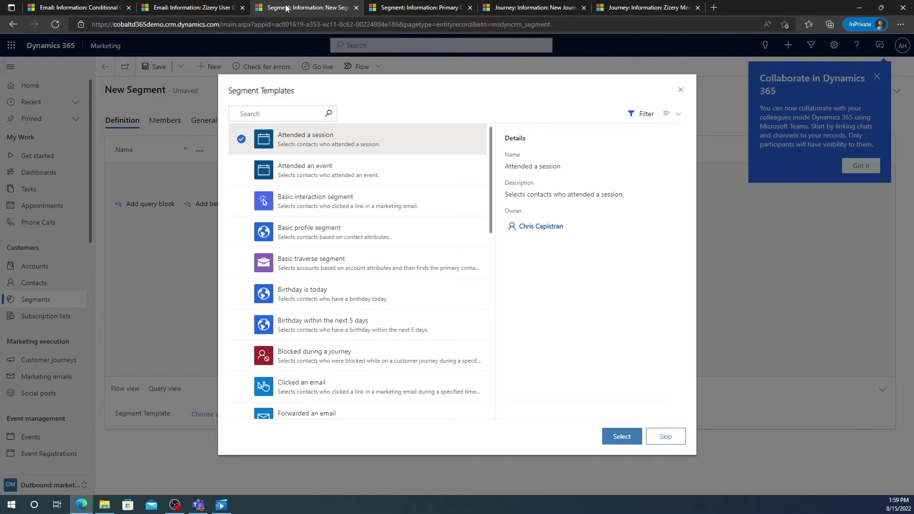
click(81, 8)
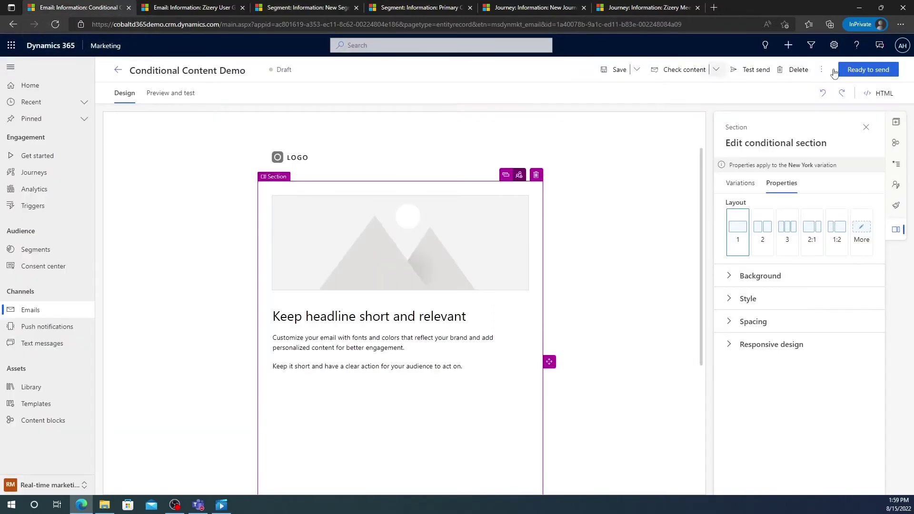
List the content variations, then preview the New York variation of the Zizery User Group Meet Up email.
click(749, 188)
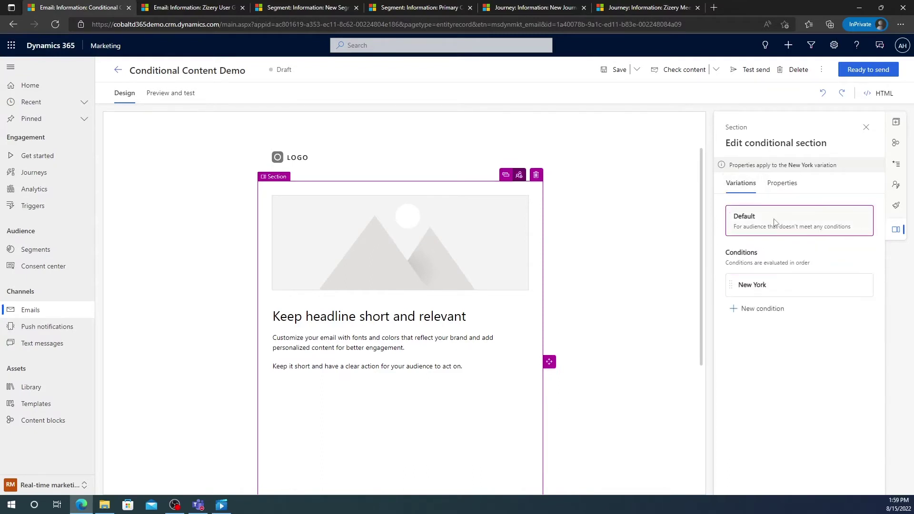
click(183, 10)
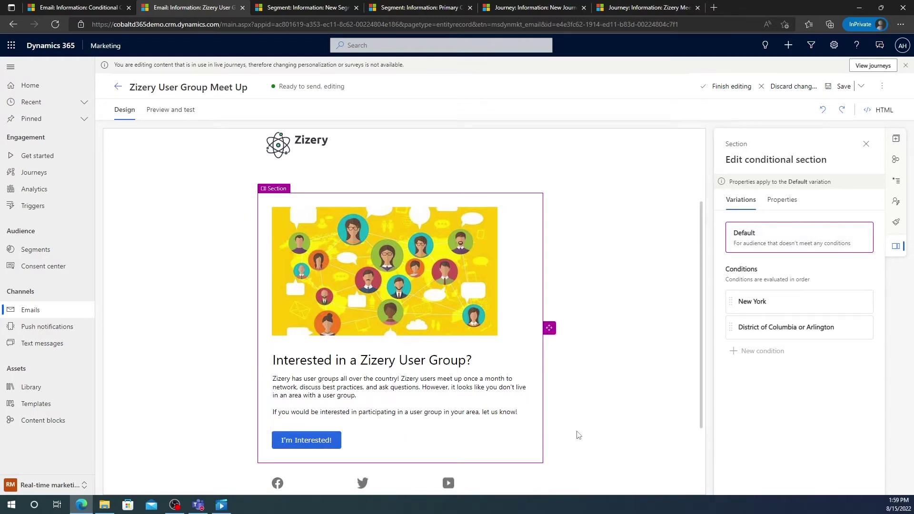
click(796, 304)
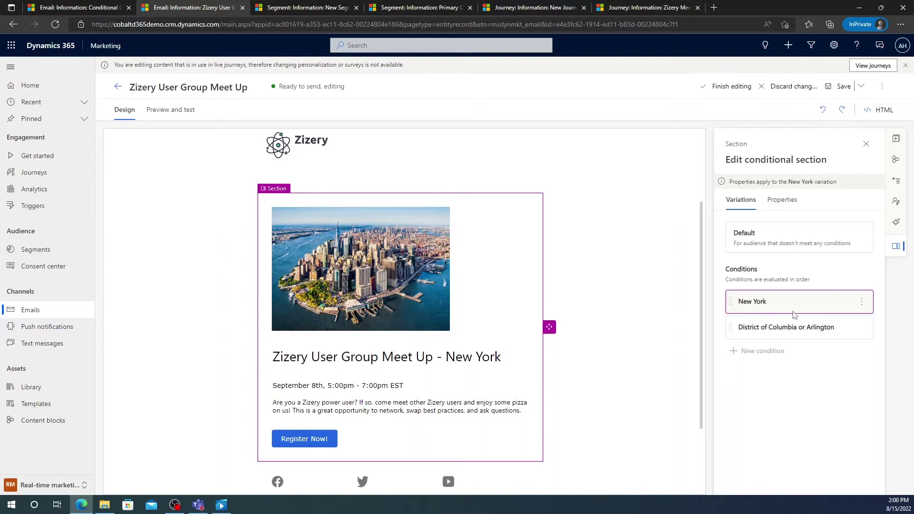
Preview the District of Columbia or Arlington variation of the email.
click(790, 334)
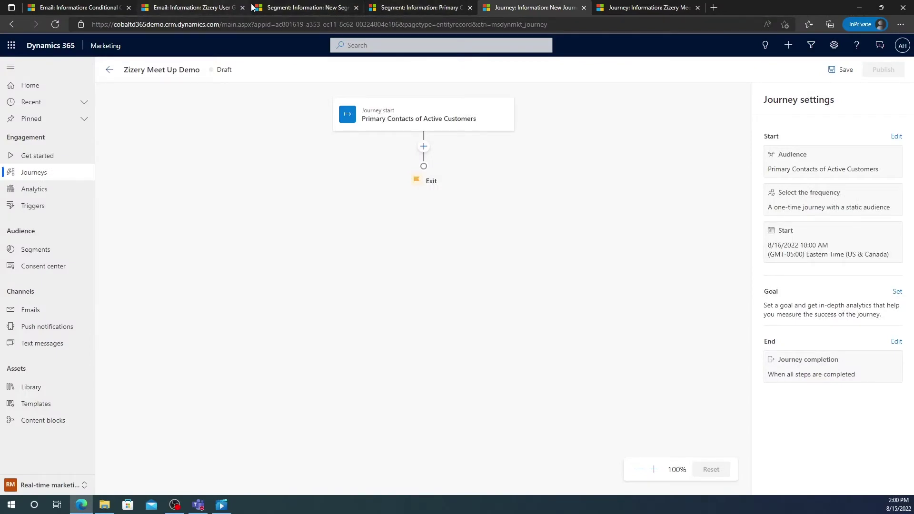
click(419, 7)
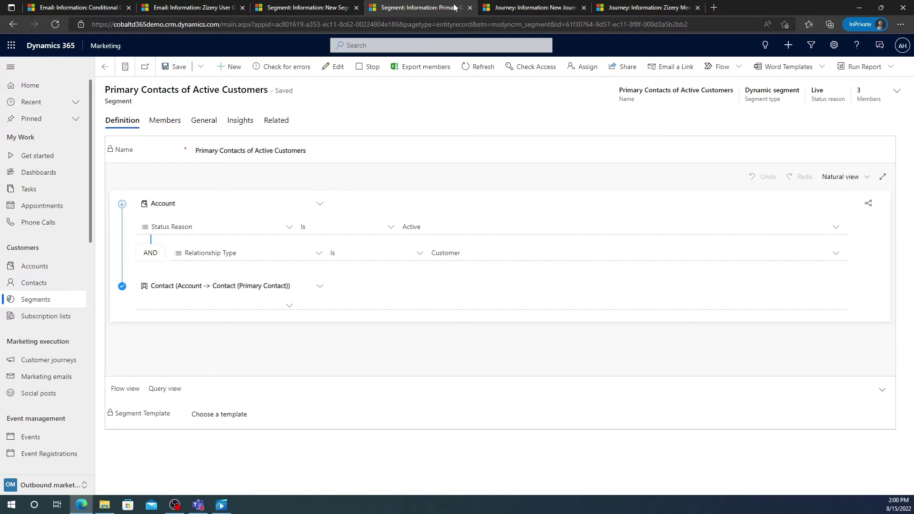
click(532, 8)
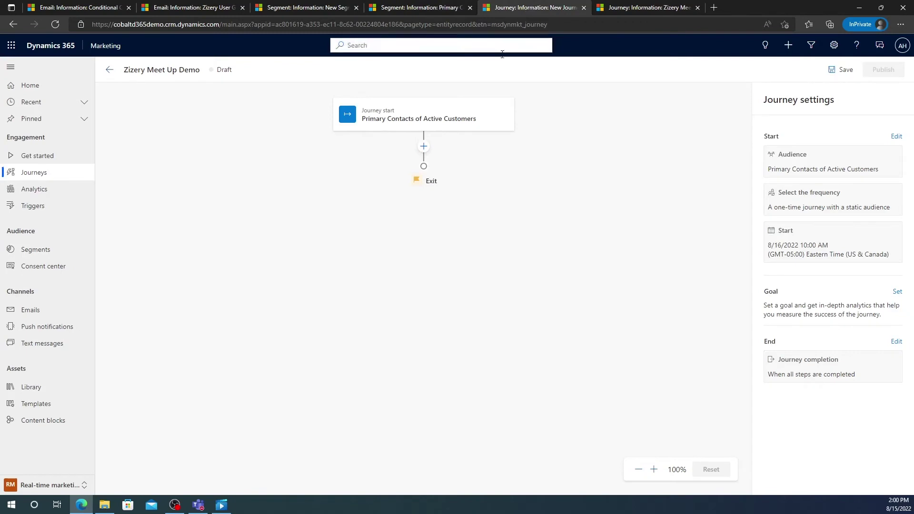
Add a Send an email step after the journey start that sends Zizery User Group Meet Up.
click(424, 148)
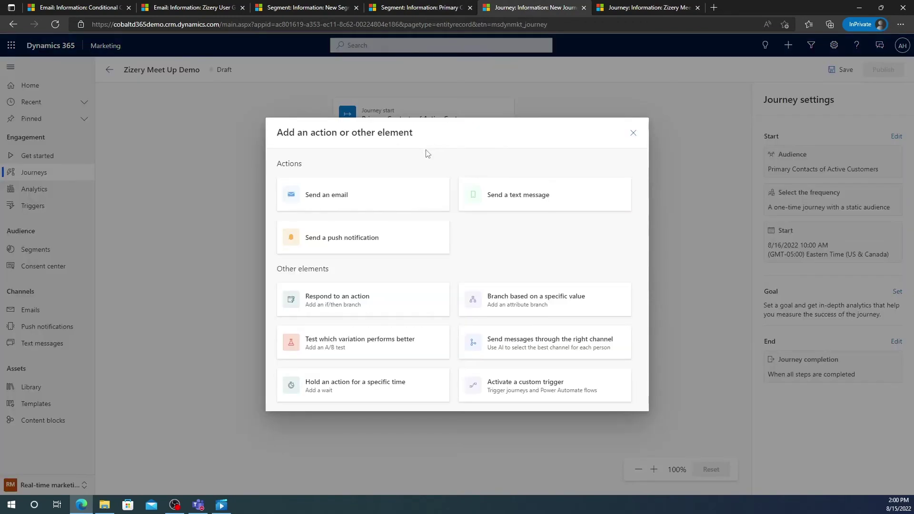
click(396, 194)
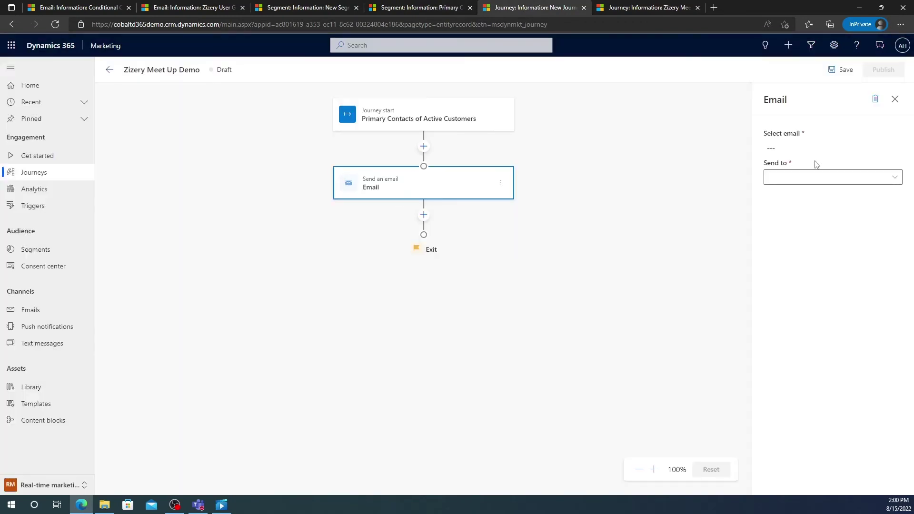
click(894, 149)
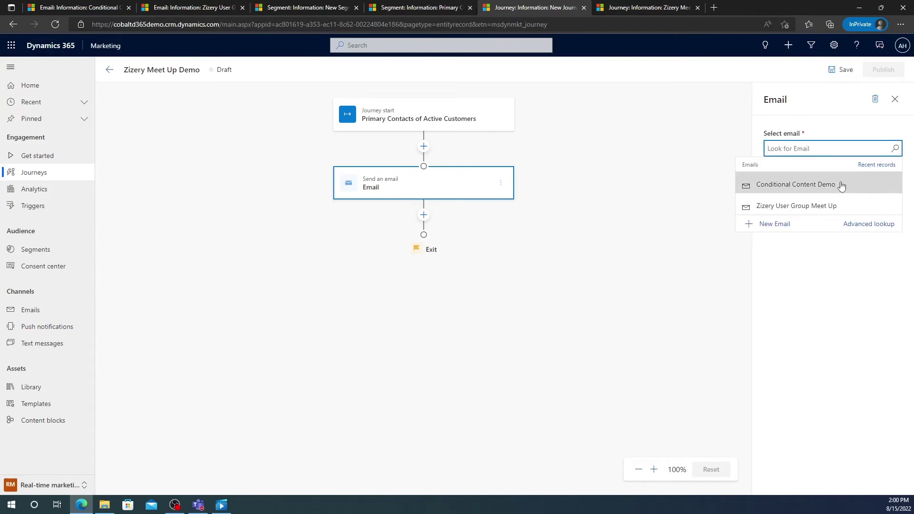
click(827, 206)
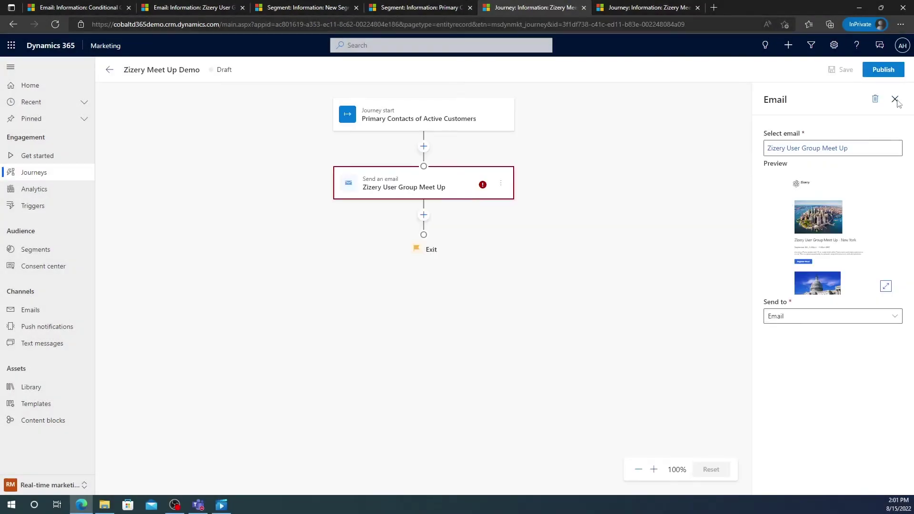
click(896, 99)
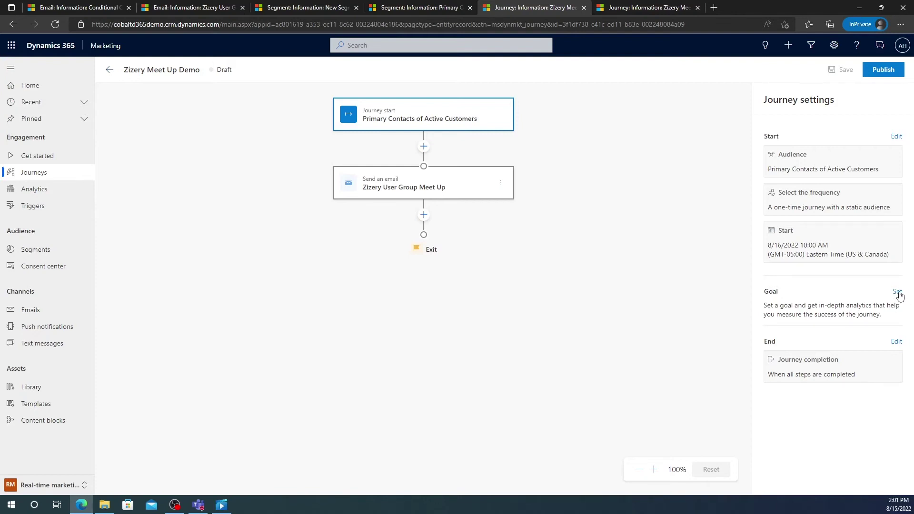
Set the journey goal to Send a general notification, met on link click by 15, and save.
click(898, 292)
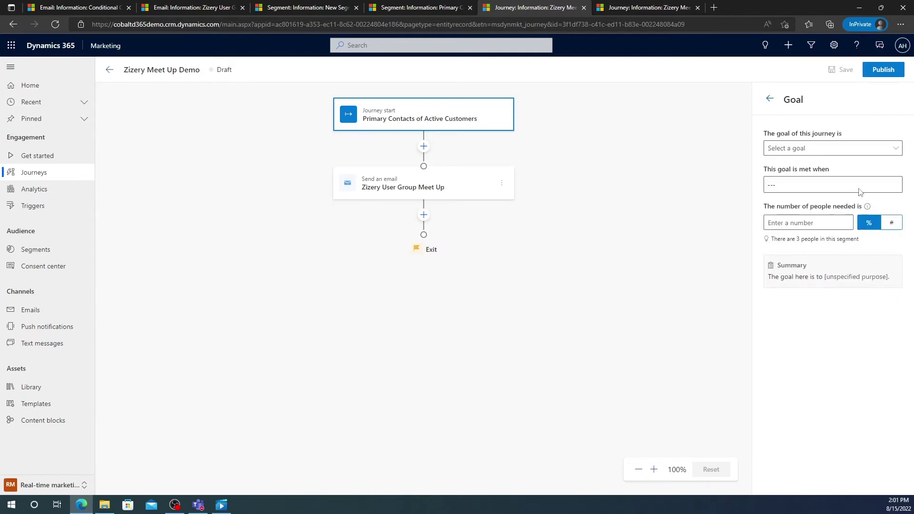
click(898, 151)
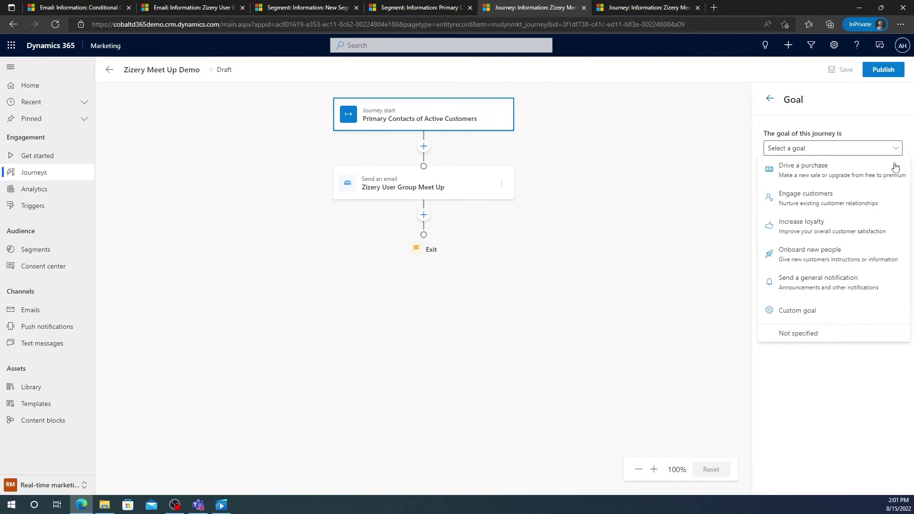
click(858, 282)
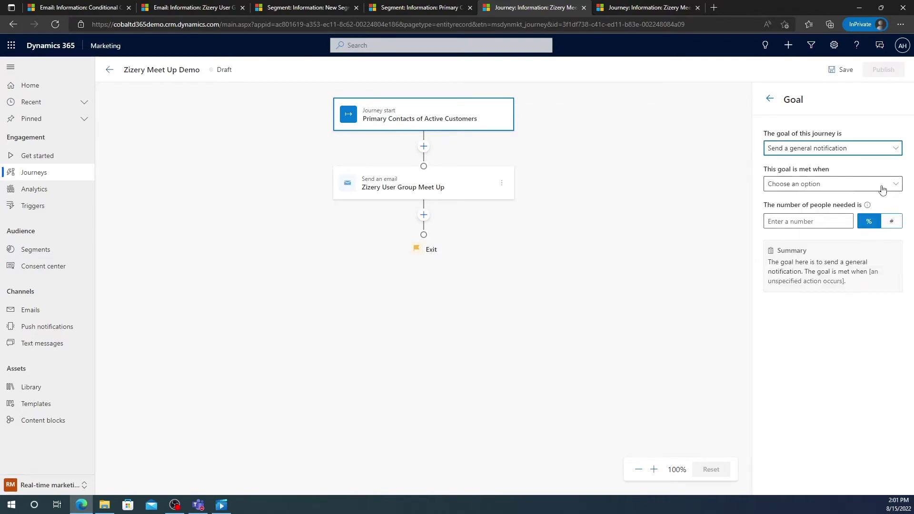
click(899, 185)
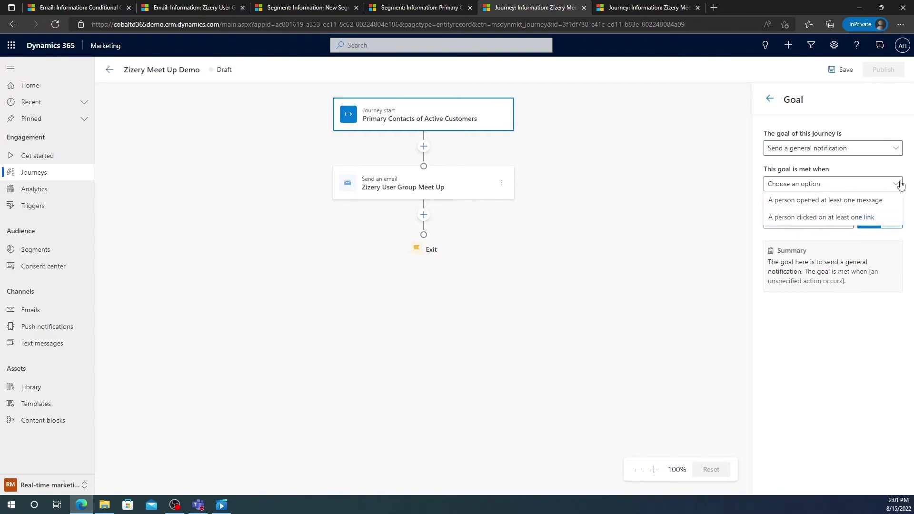
click(901, 185)
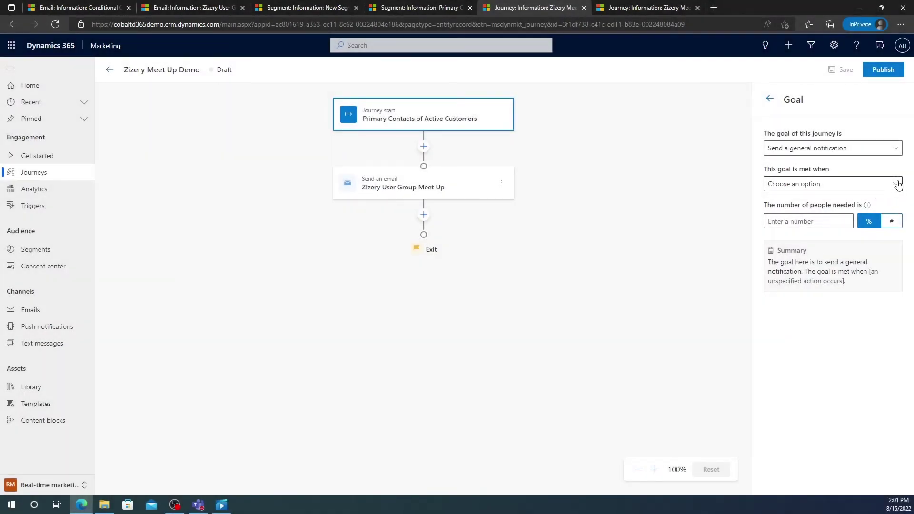
click(898, 185)
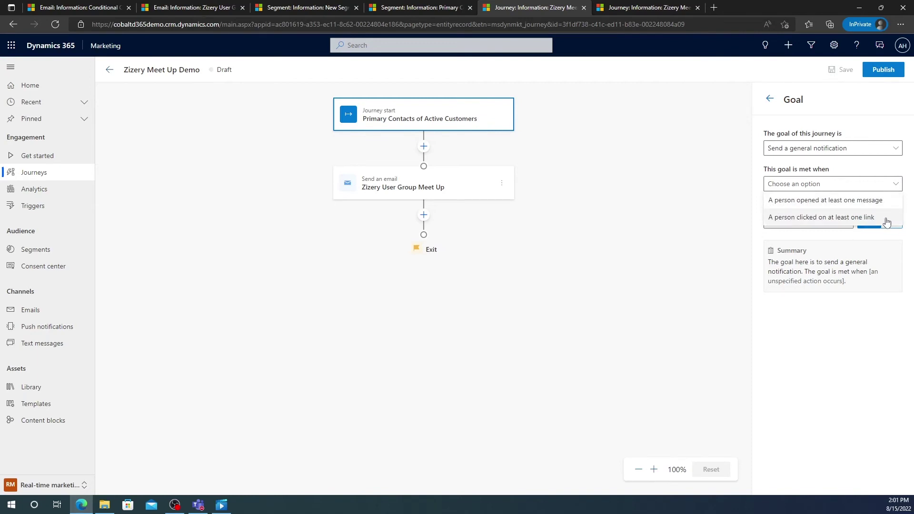
click(886, 218)
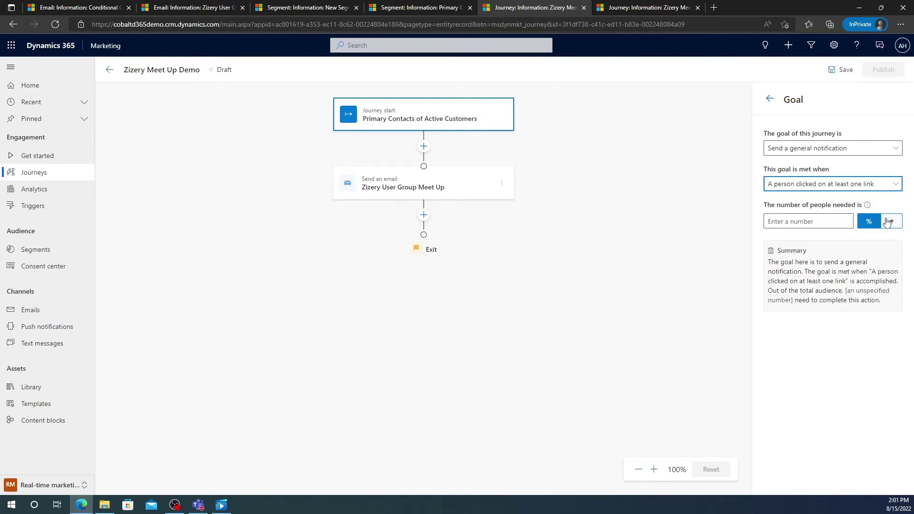
click(847, 220)
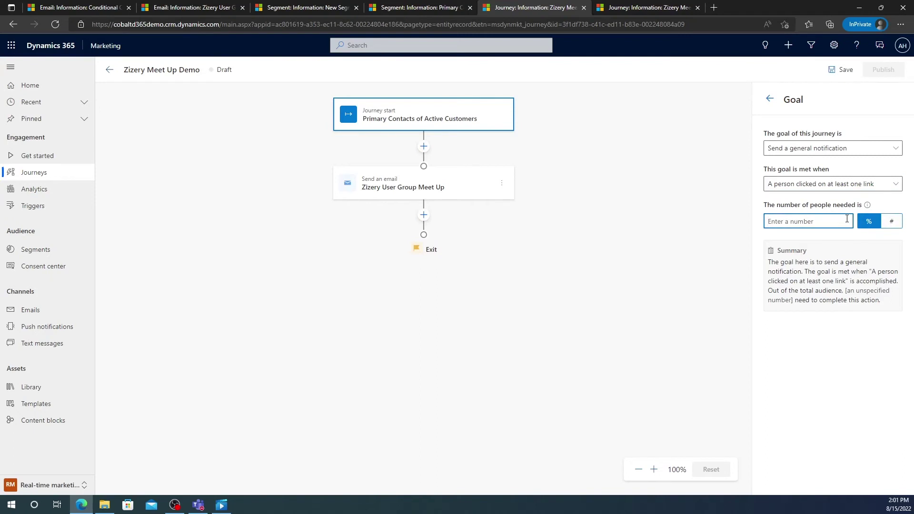
text(1)
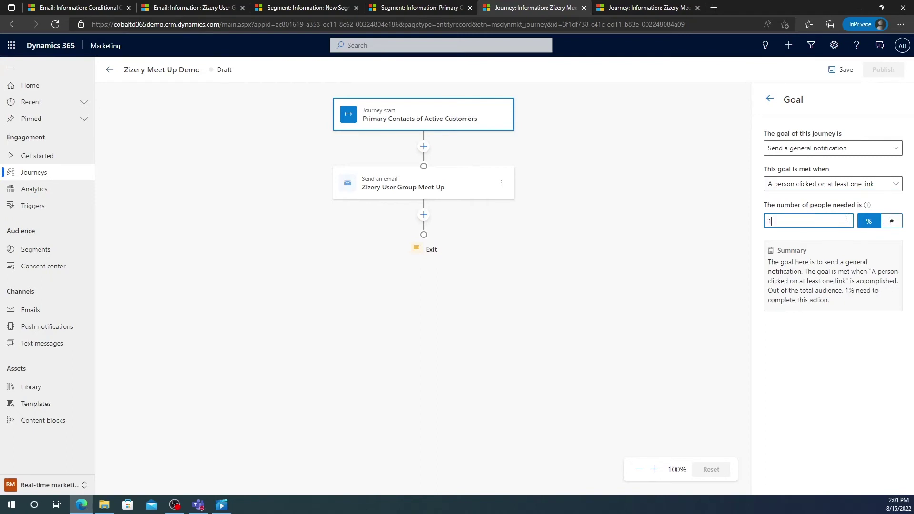
text(5)
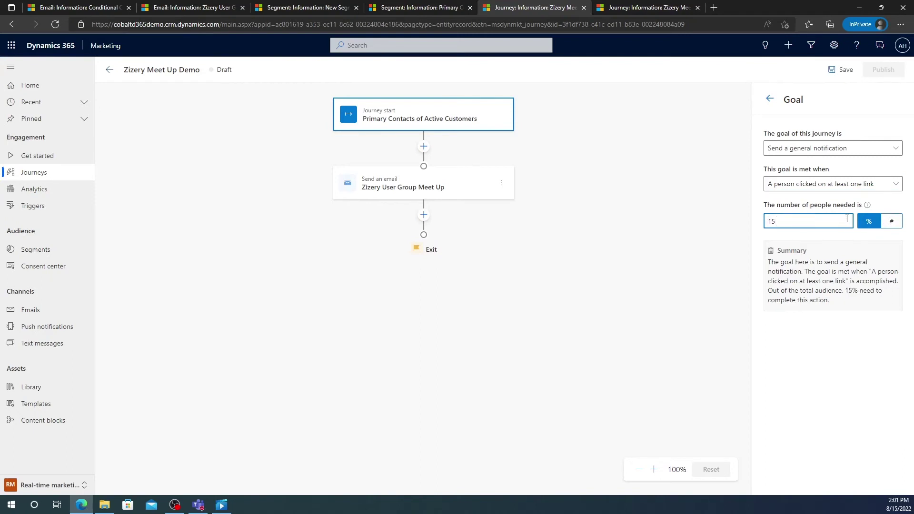
click(843, 69)
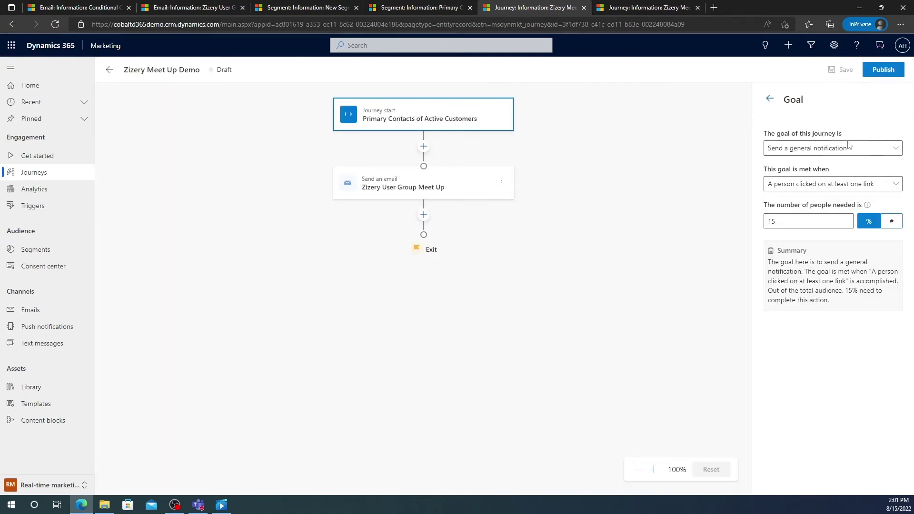
Change the journey goal to Drive a purchase, reviewing its completion triggers without choosing one.
click(880, 149)
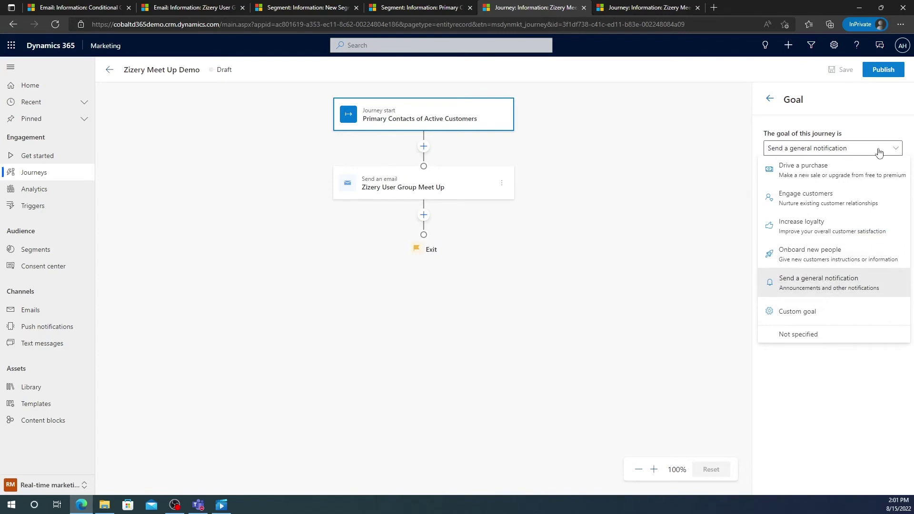
click(871, 172)
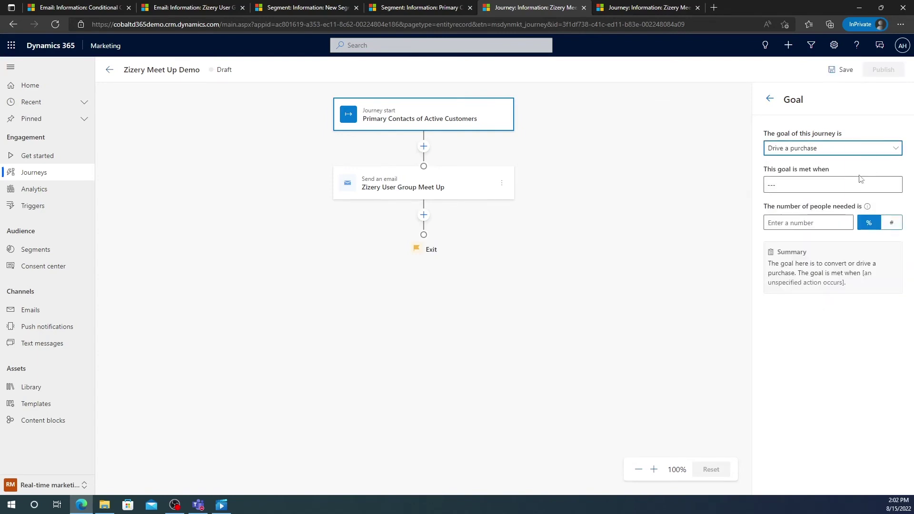
click(896, 188)
scroll(876, 229, down, 1)
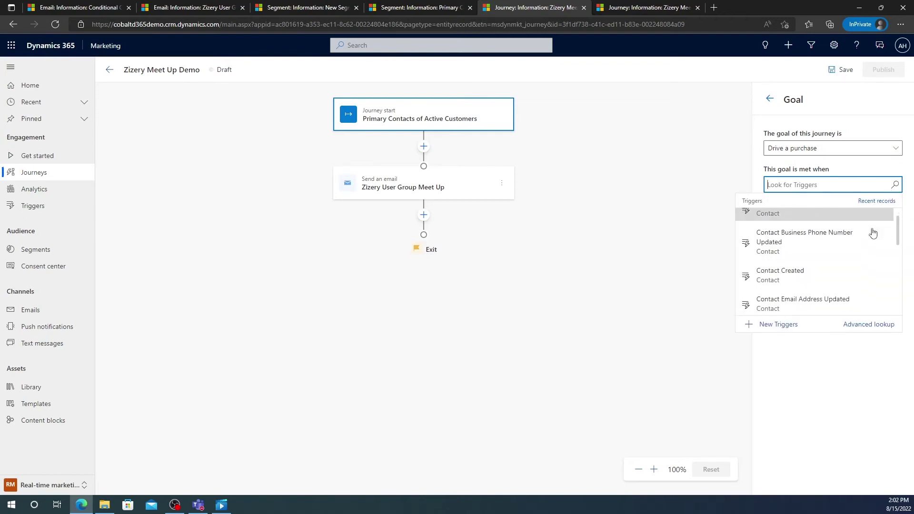
scroll(877, 236, down, 5)
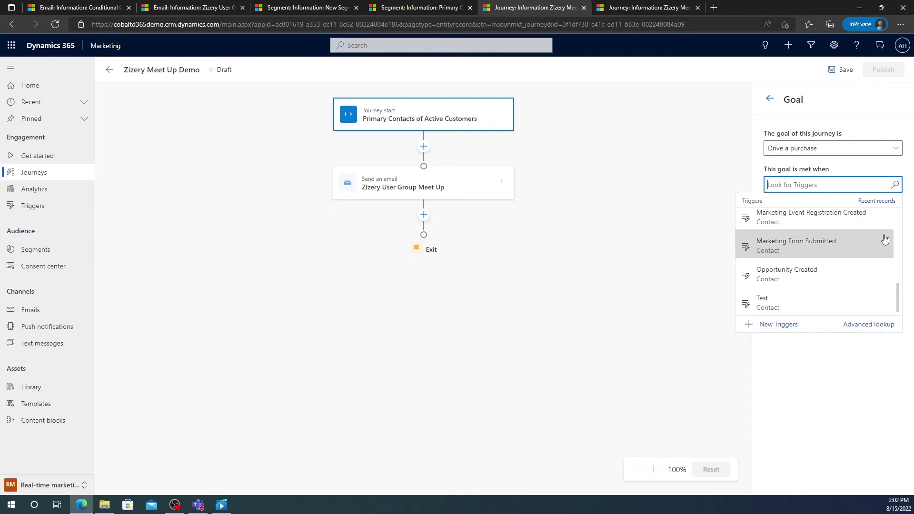
click(770, 98)
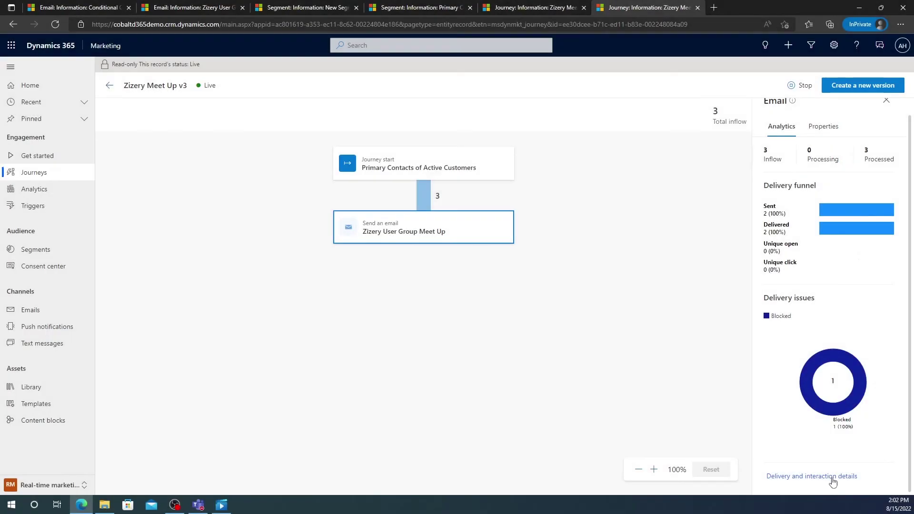
Open delivery and interaction details for the live journey's Zizery User Group Meet Up email.
click(833, 477)
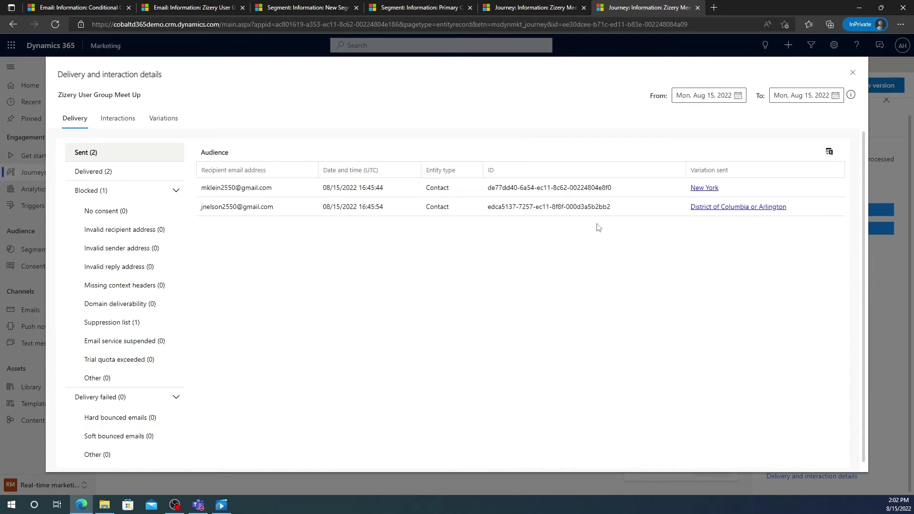
Switch the delivery details to the Variations view to see results per content variation.
click(169, 124)
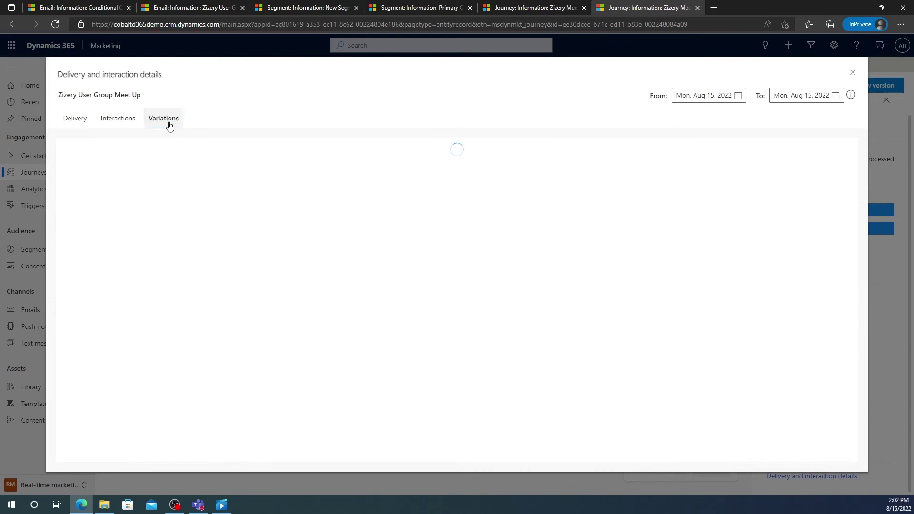